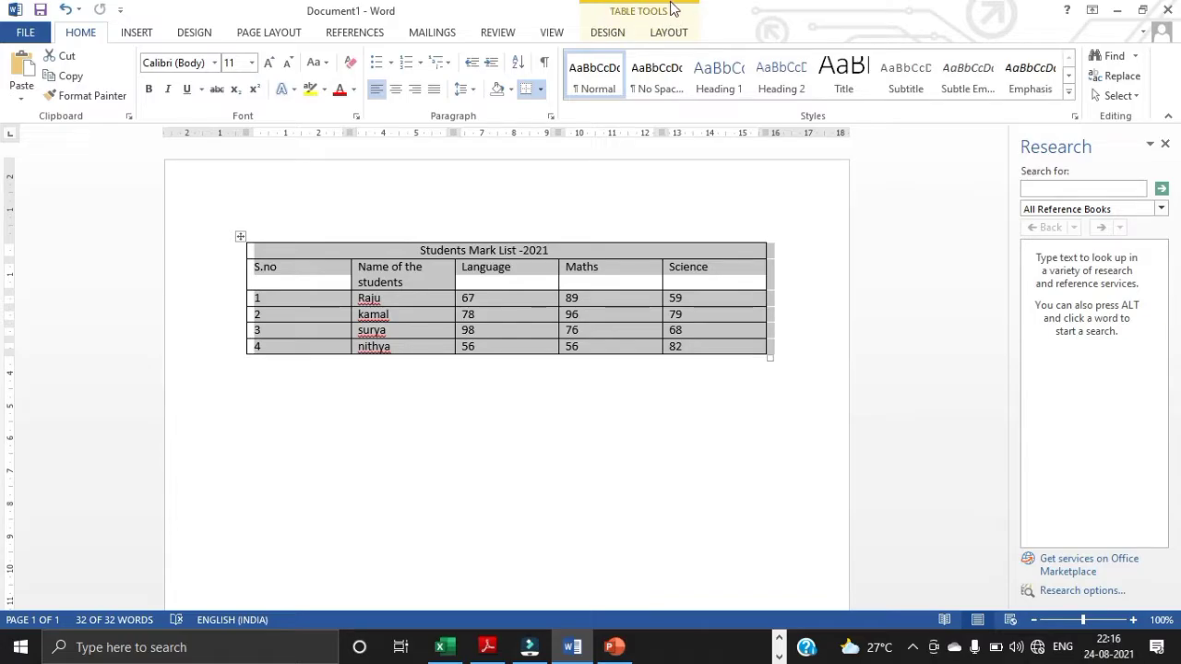
Give the student mark list table a Box border in dark orange with a 6 pt line width
left_click(611, 35)
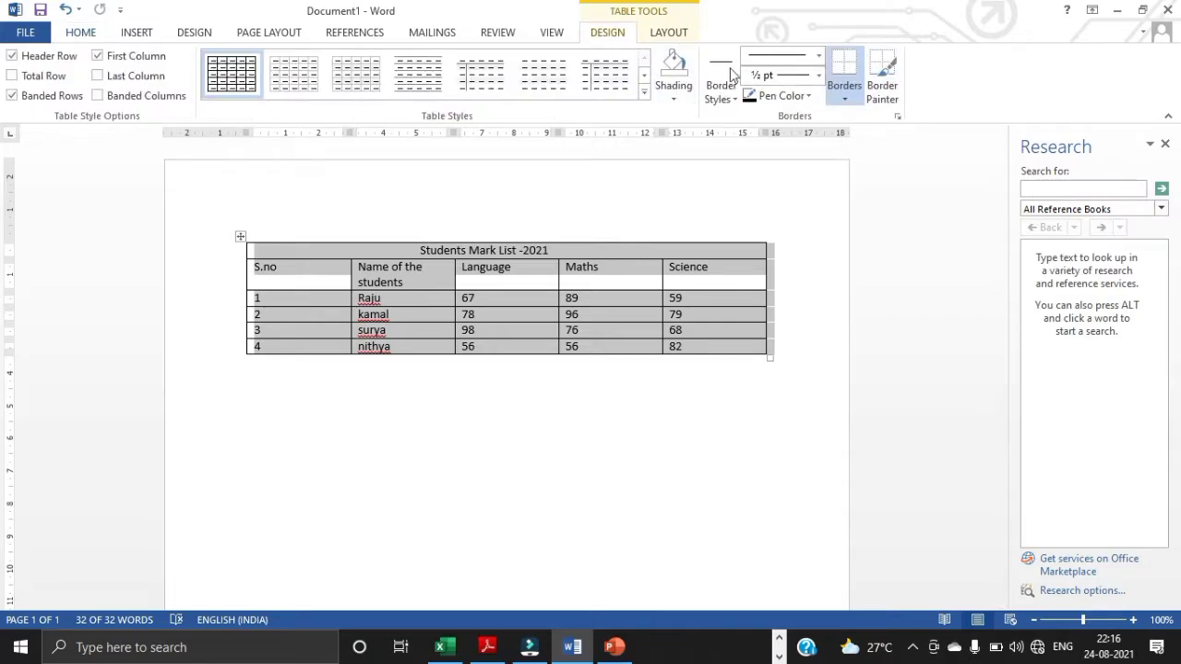
left_click(897, 117)
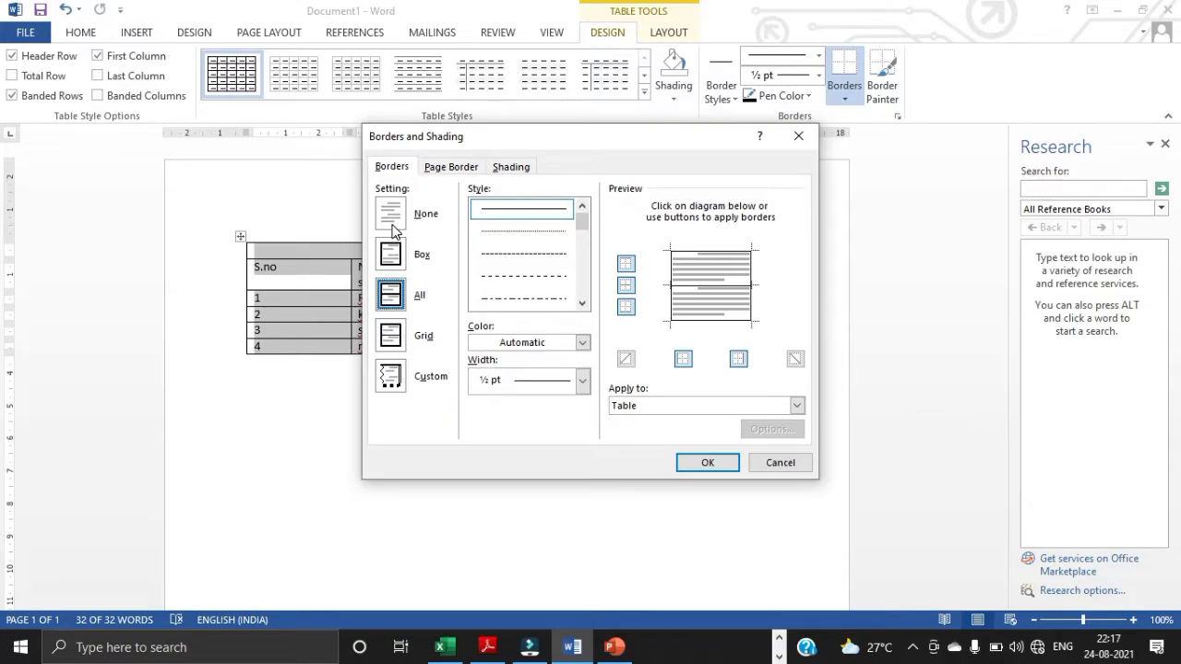
left_click(389, 261)
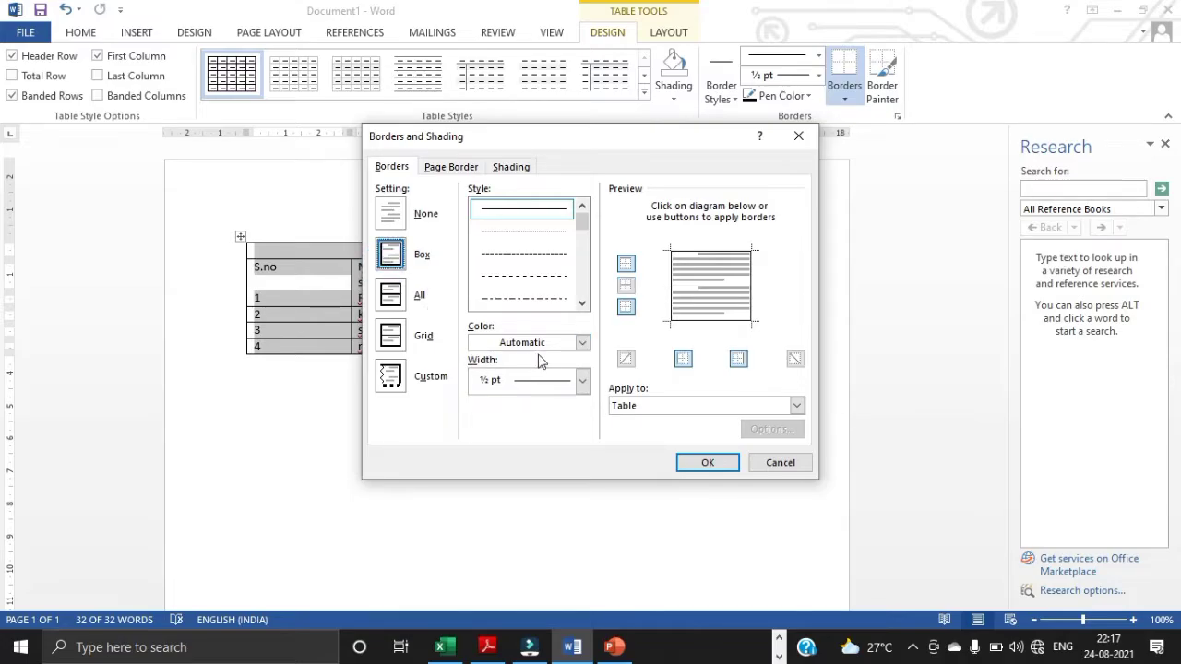
left_click(581, 343)
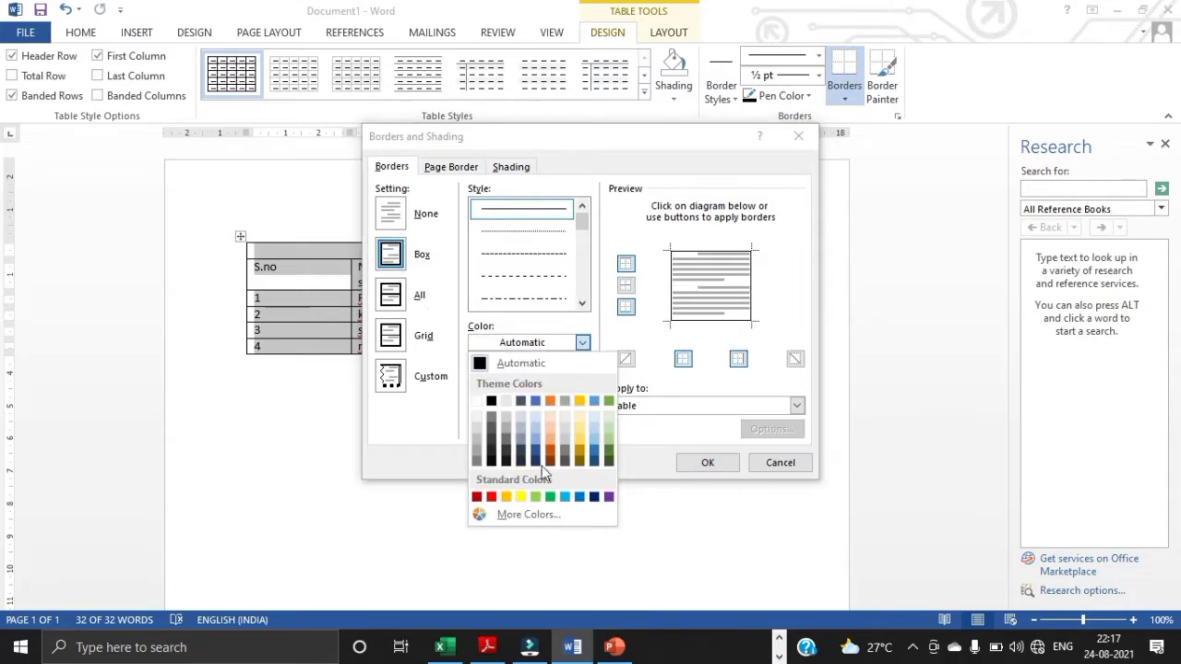
left_click(550, 451)
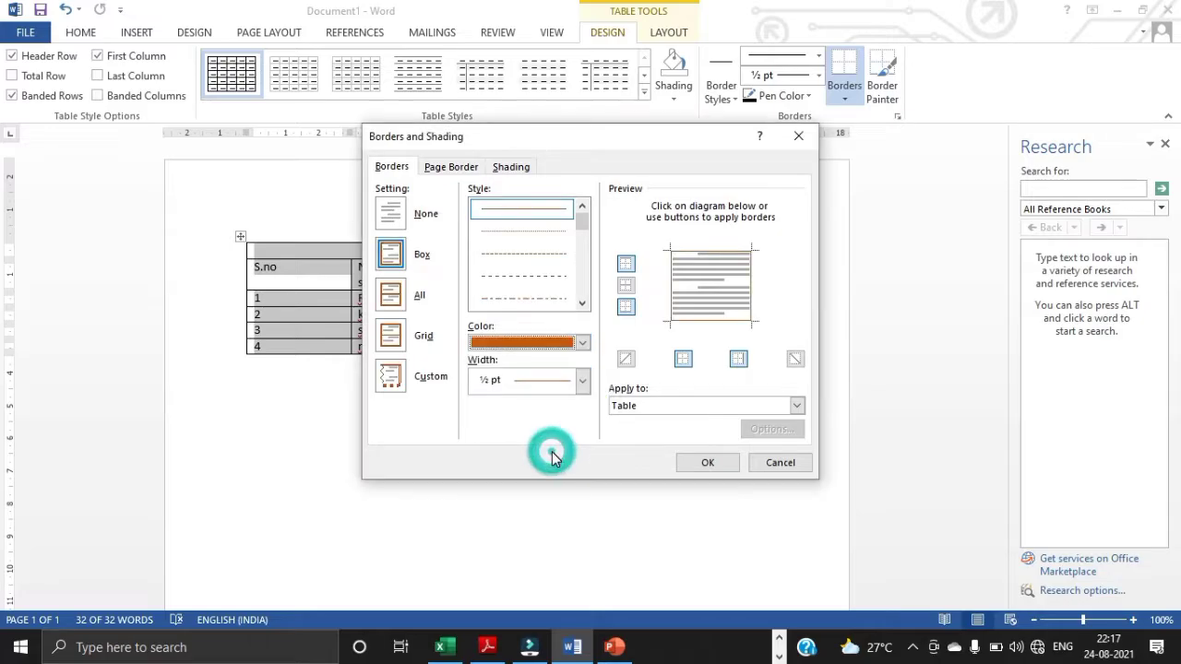
left_click(583, 382)
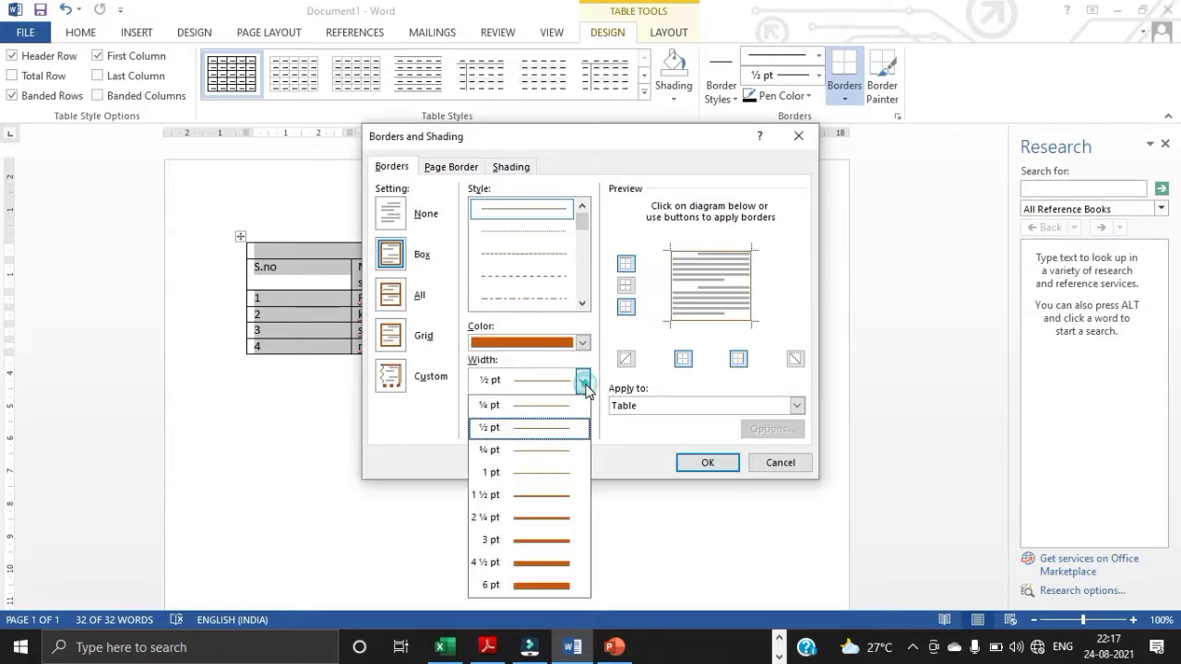
left_click(543, 586)
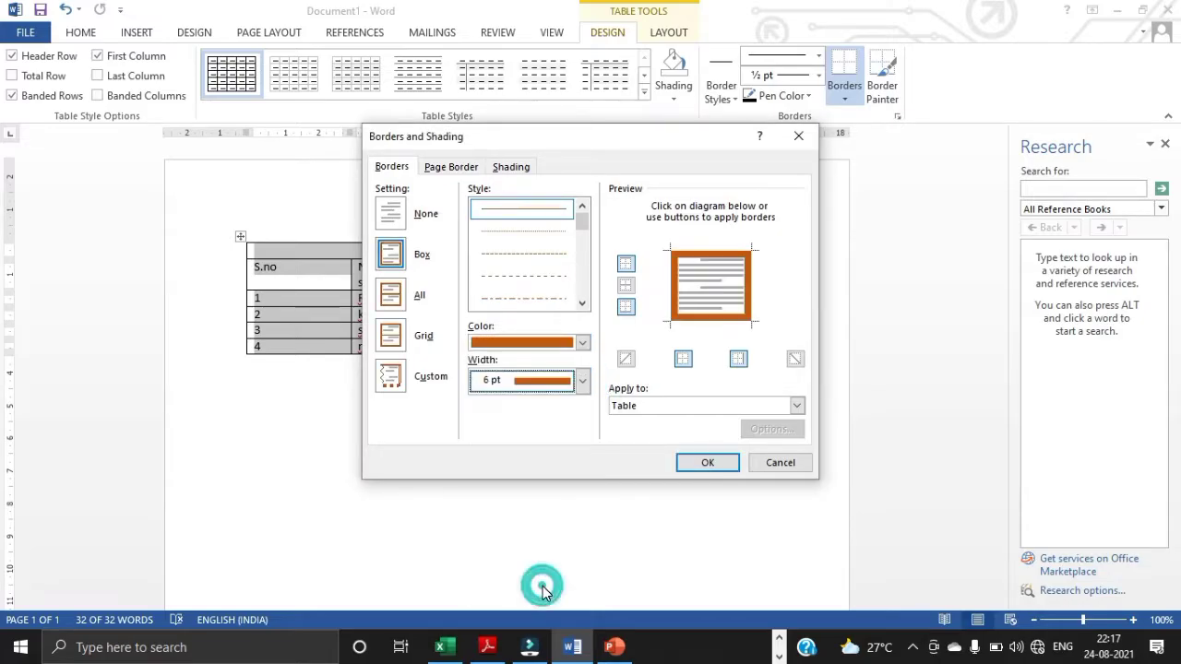
Shade the whole table with a blue-gray fill, apply the border and shading settings, and deselect the table
left_click(445, 168)
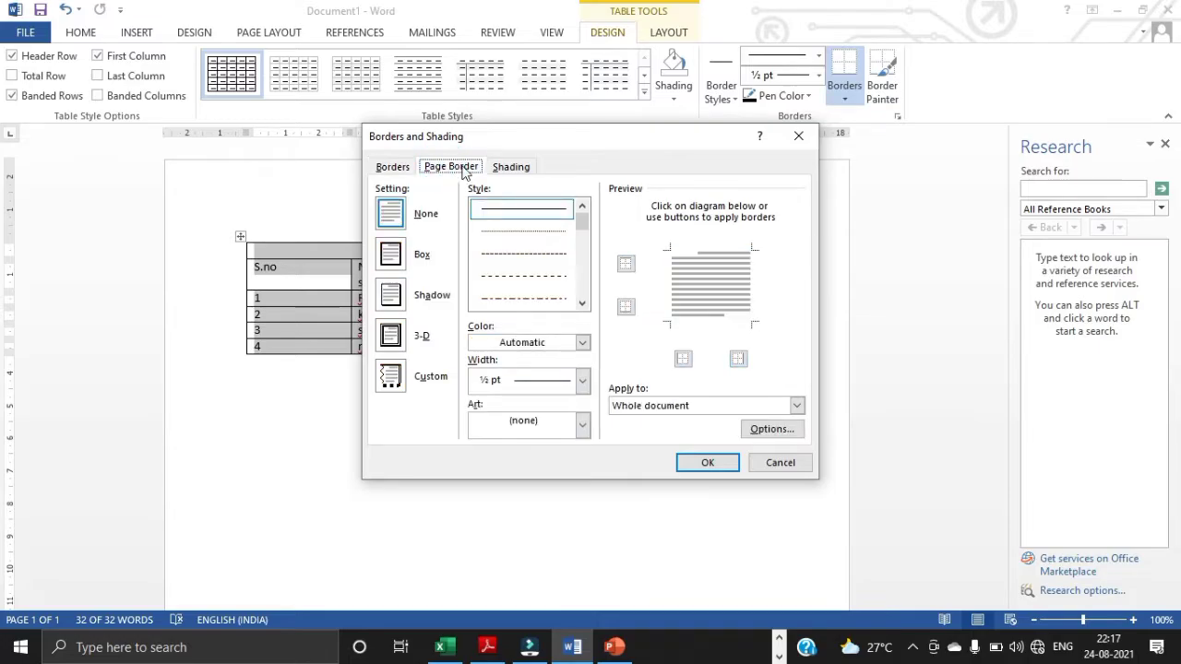
left_click(513, 169)
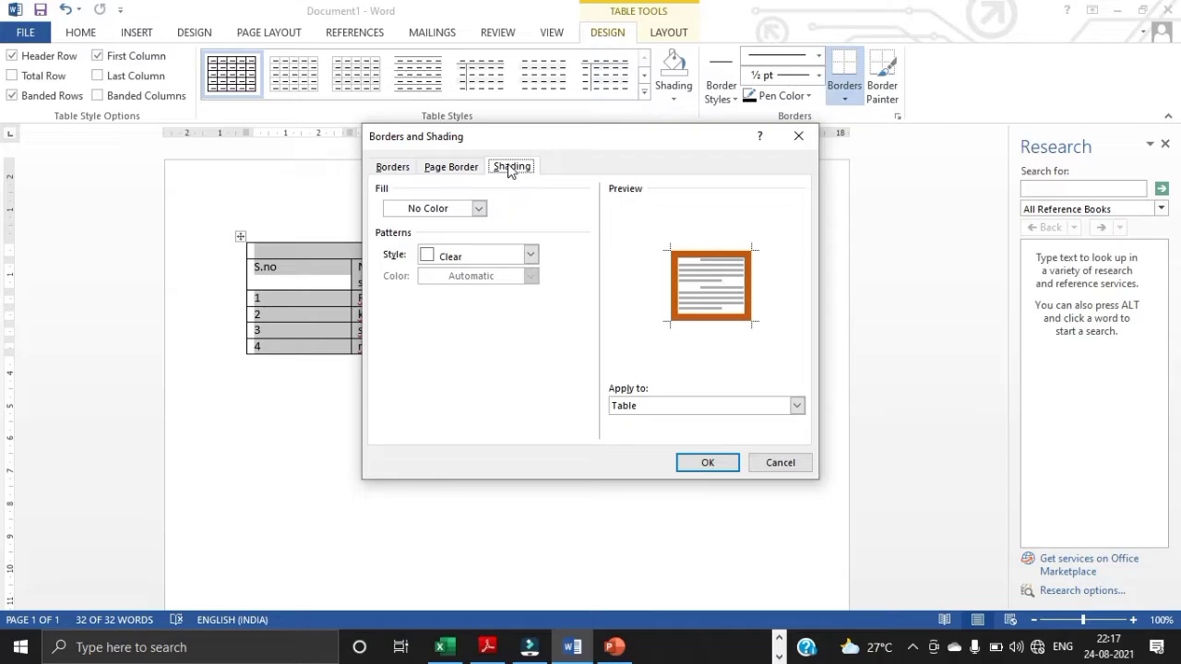
left_click(532, 257)
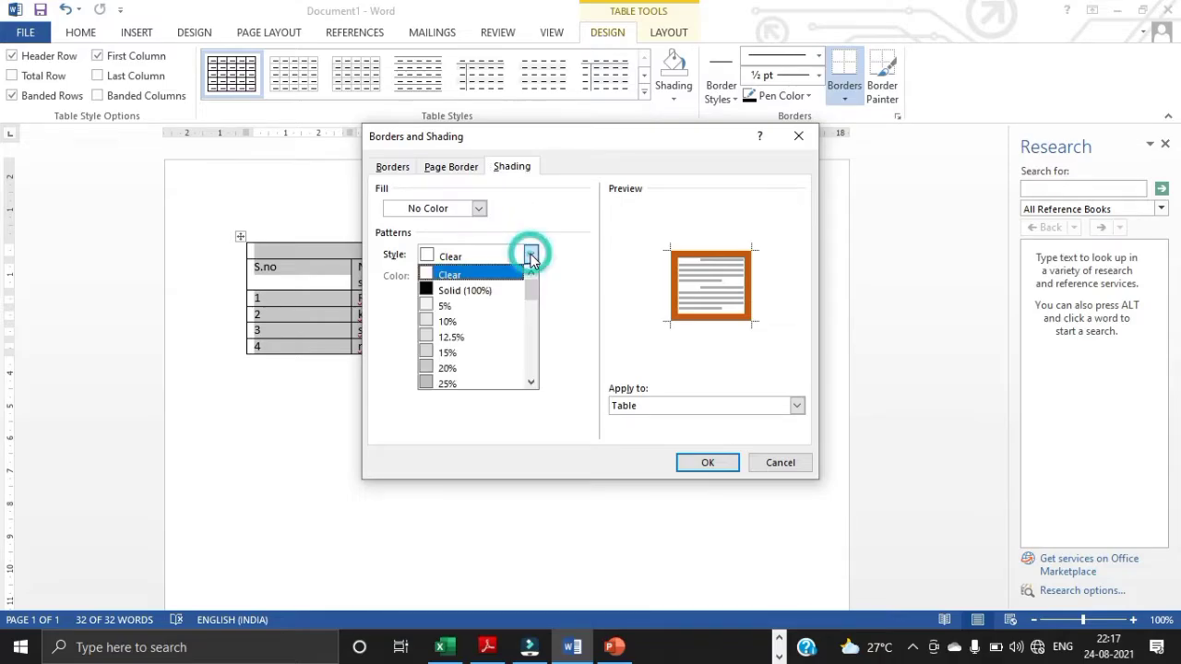
left_click(529, 254)
left_click(479, 210)
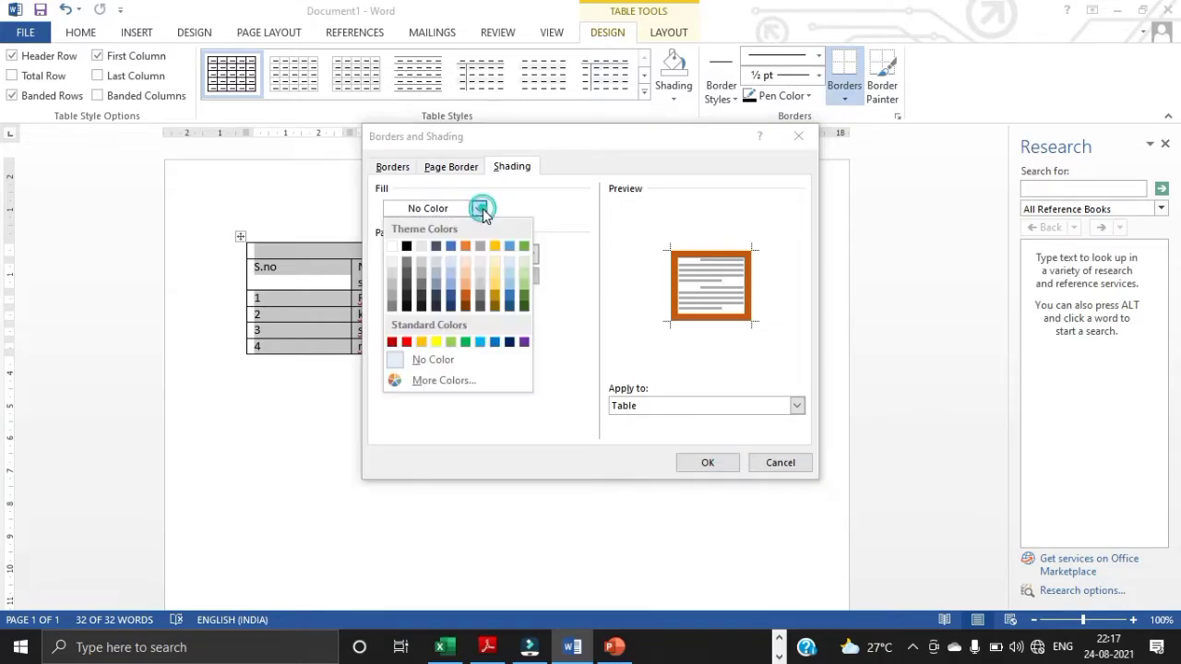
left_click(436, 283)
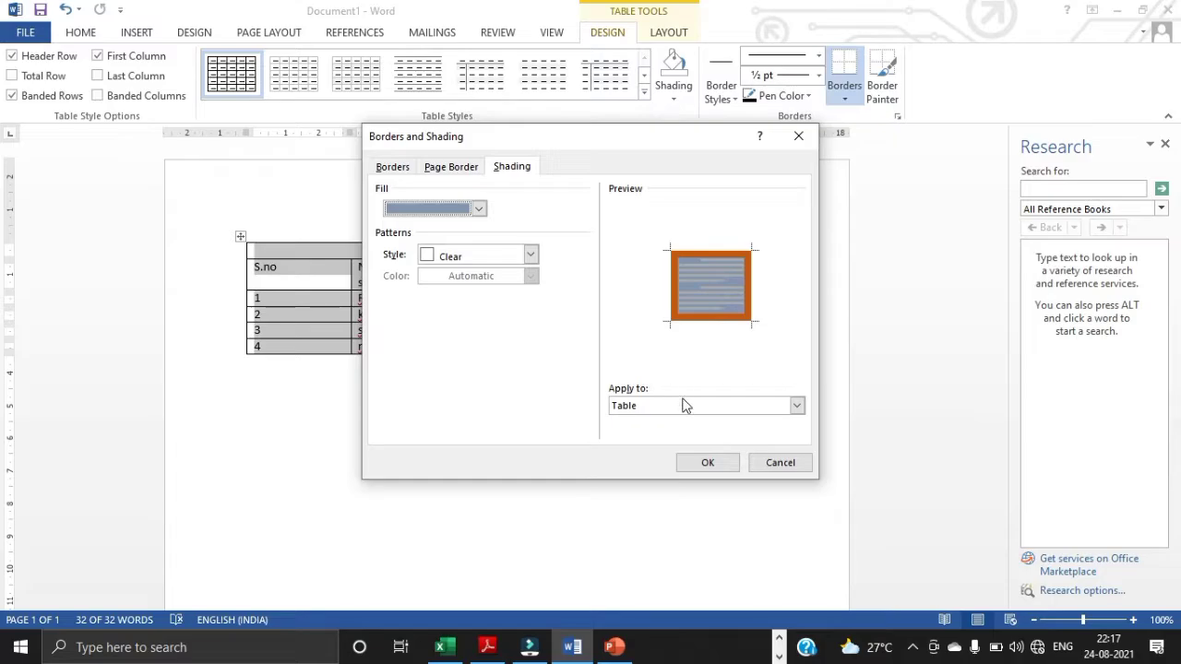
left_click(798, 406)
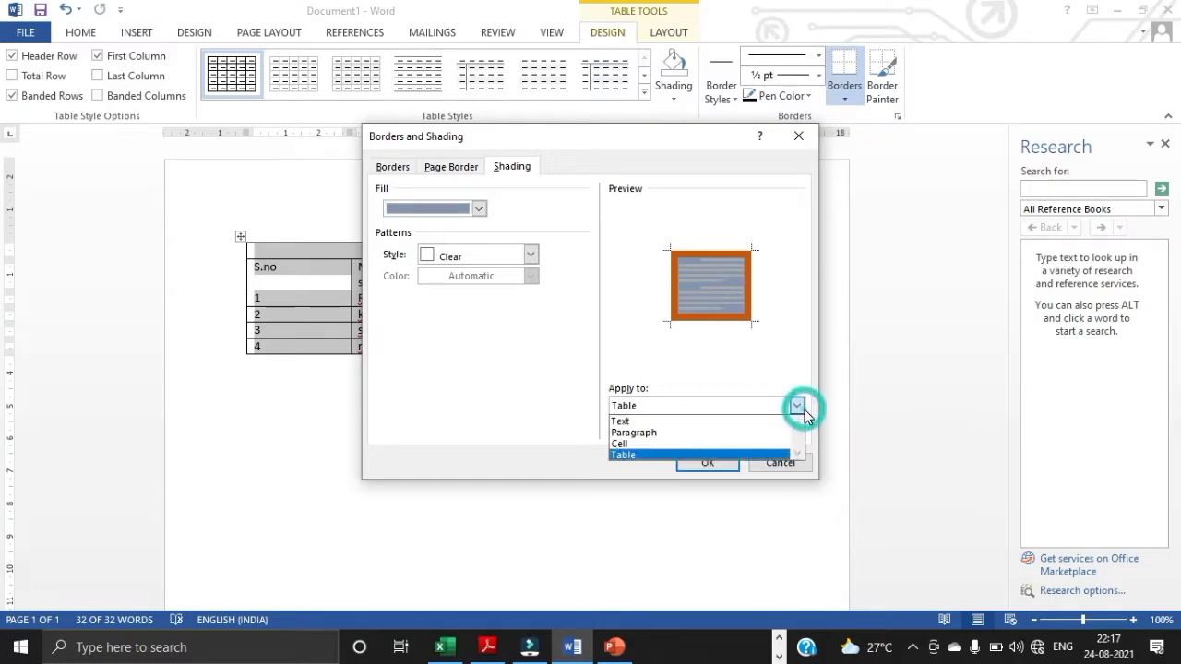
left_click(626, 455)
left_click(712, 467)
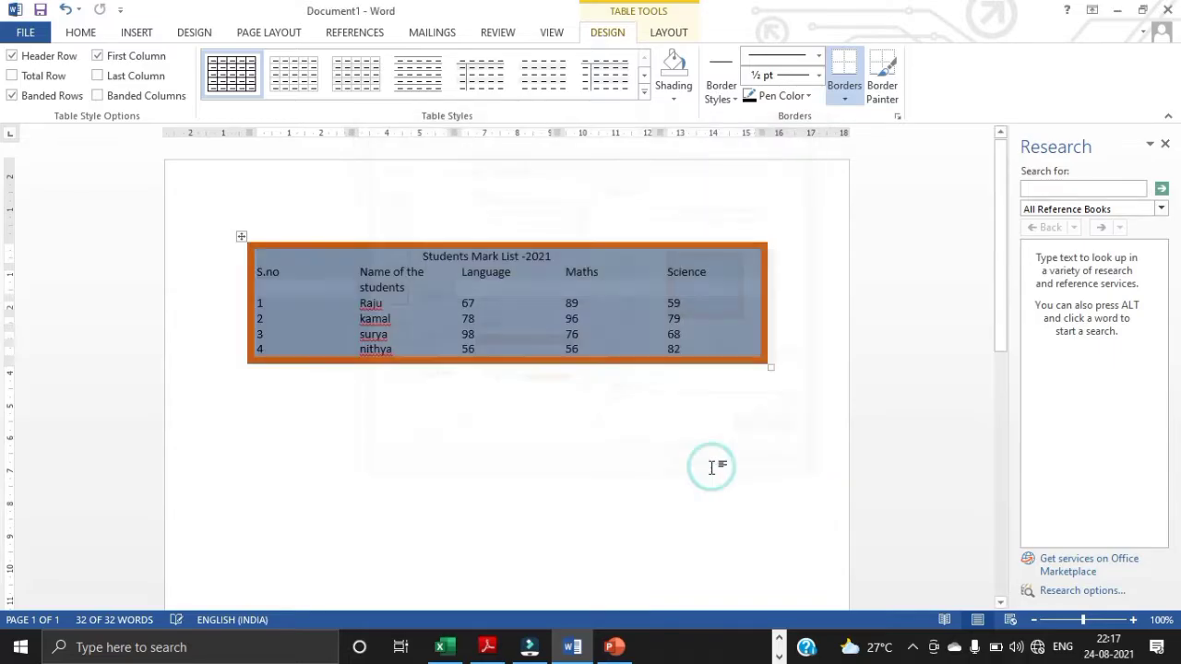
left_click(687, 443)
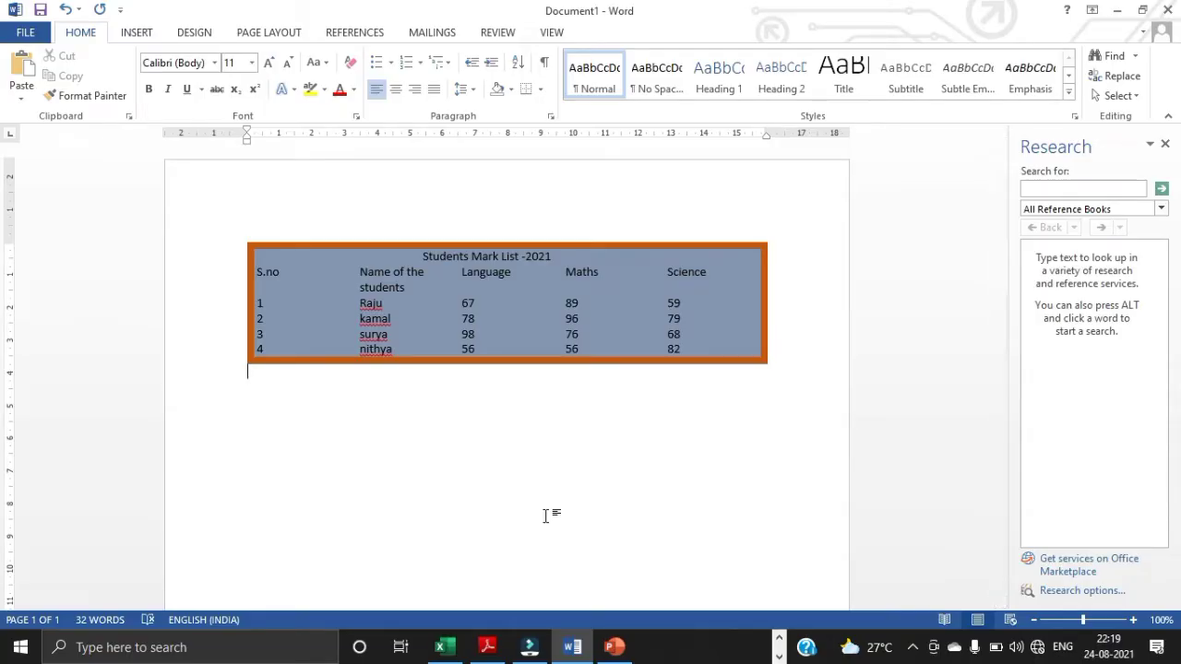
Resize the mark list table by its corner, making it narrower and then enlarging it to about 13 cm wide
left_click(237, 241)
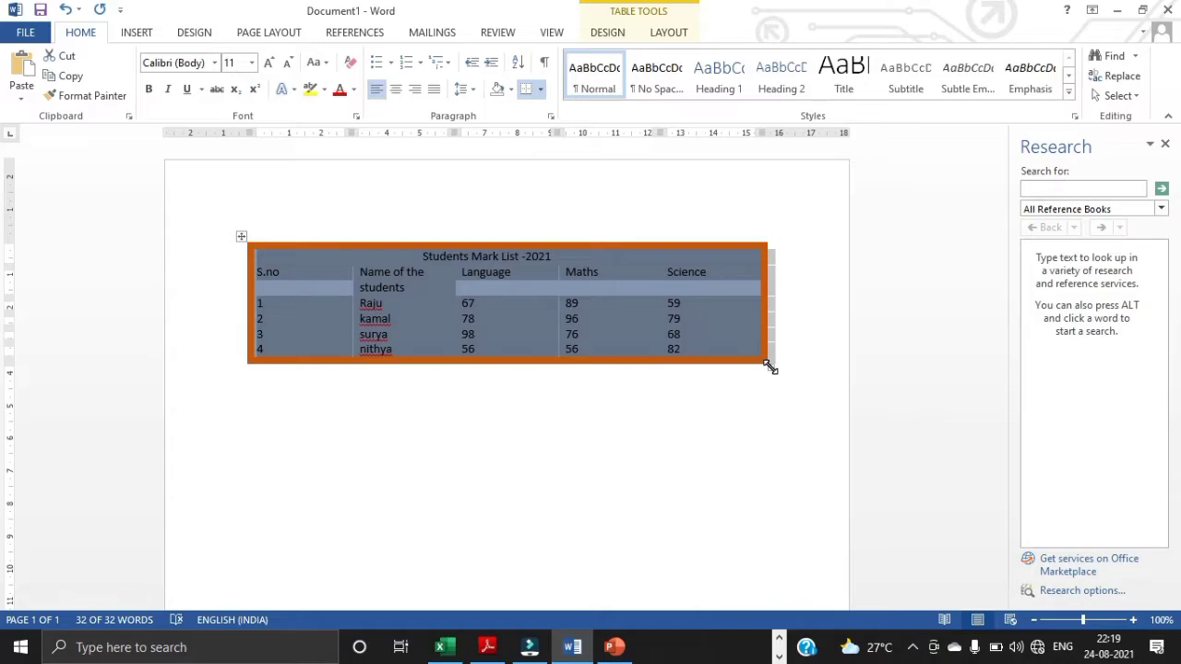
left_click_drag(771, 367, 605, 322)
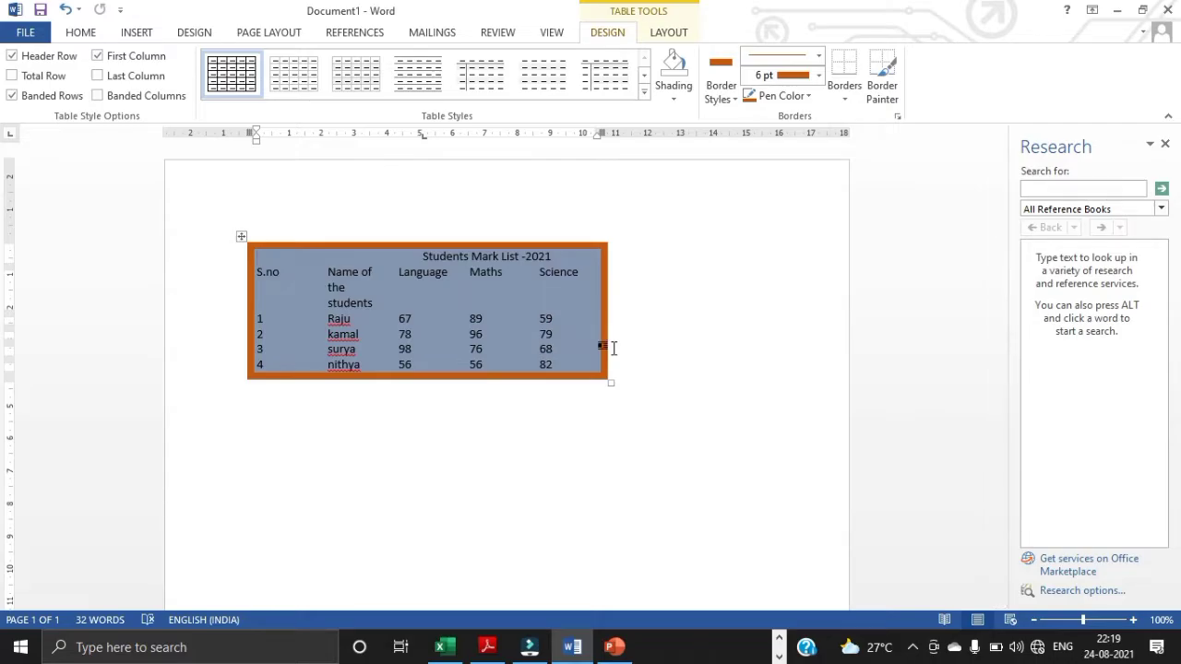
left_click_drag(611, 382, 684, 468)
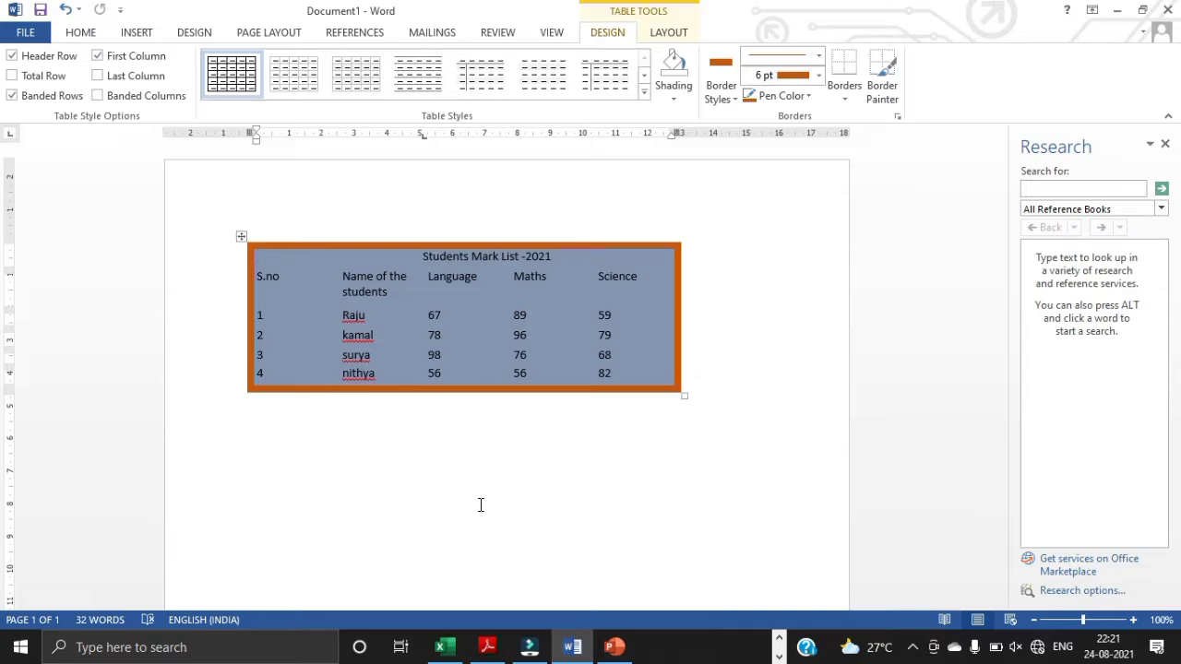
AutoFit the entire mark list table to its contents and after that to the window width
left_click_drag(288, 269, 288, 270)
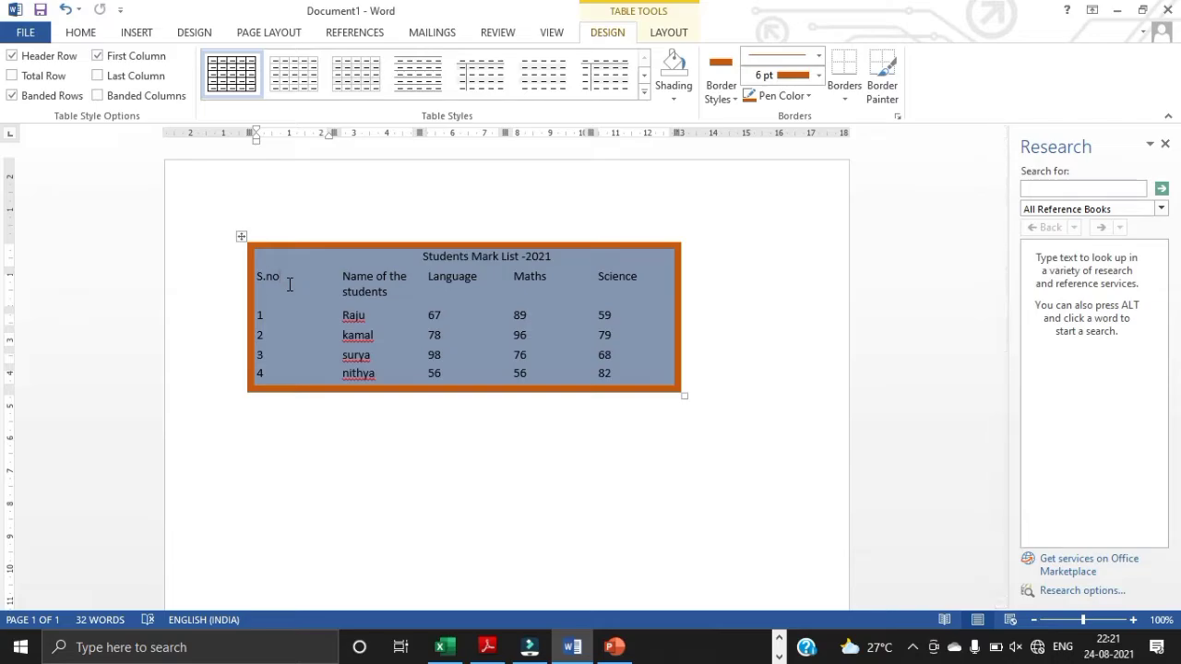
left_click(239, 236)
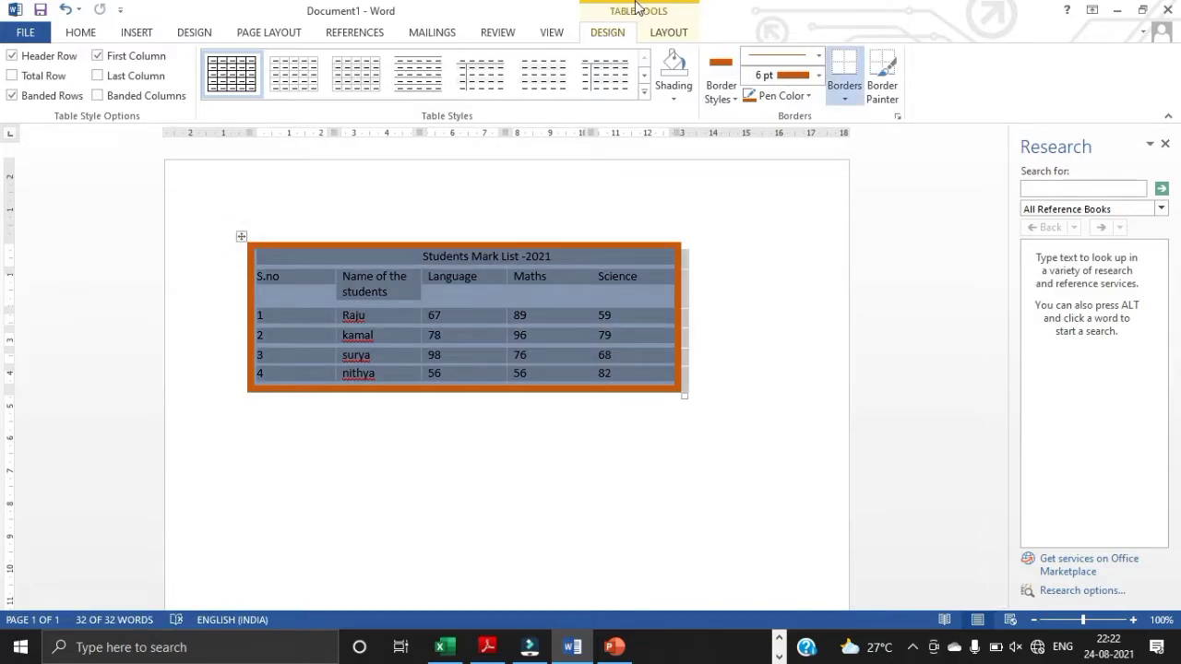
left_click(671, 33)
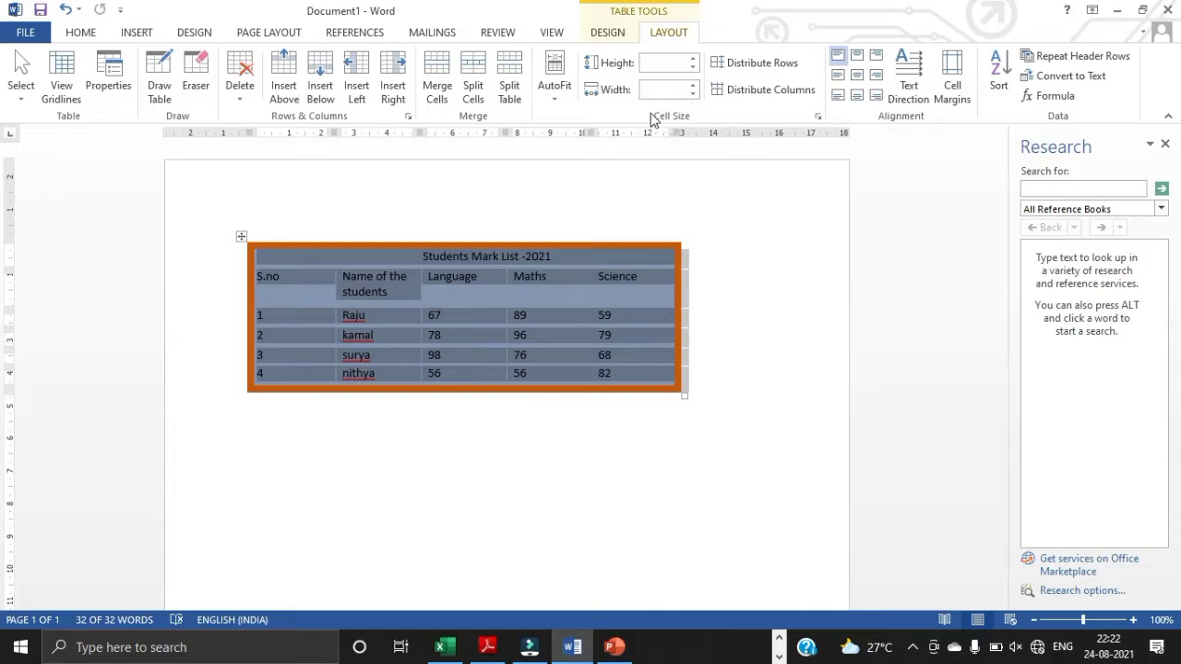
left_click(555, 103)
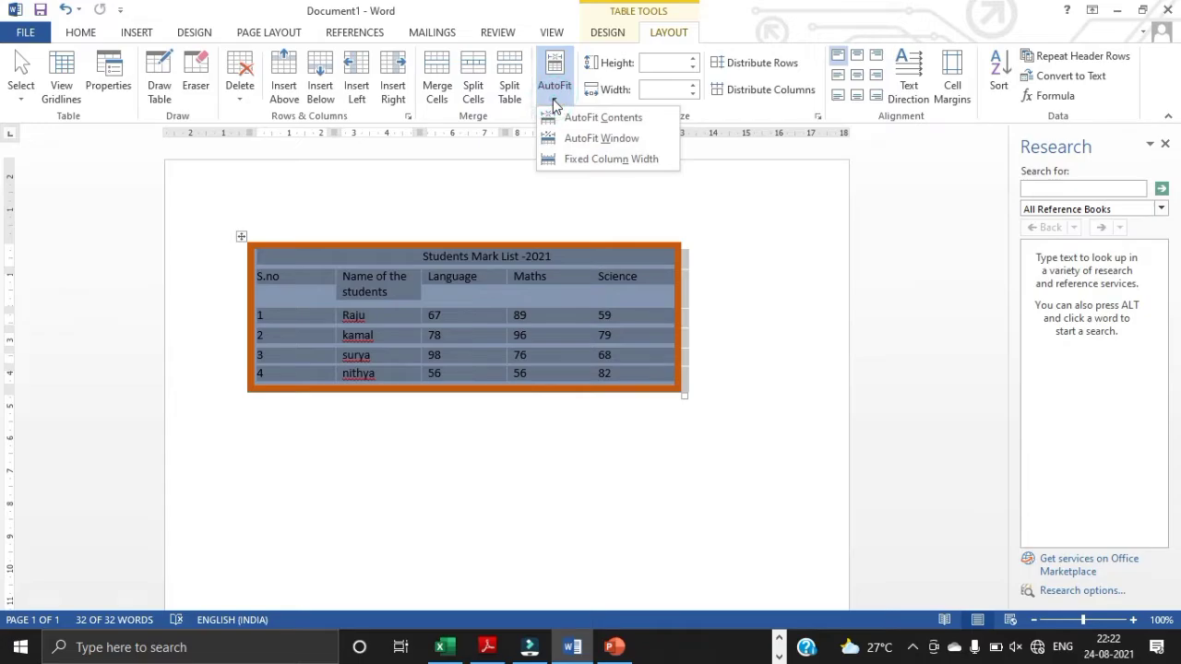
left_click(600, 120)
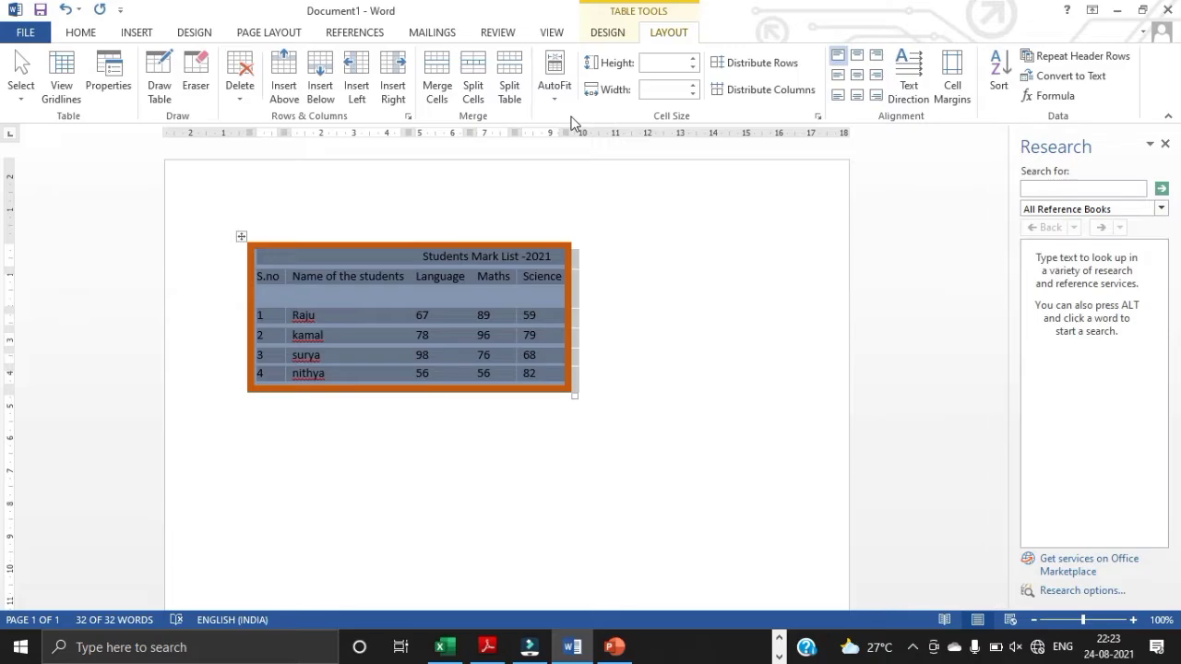
left_click(554, 85)
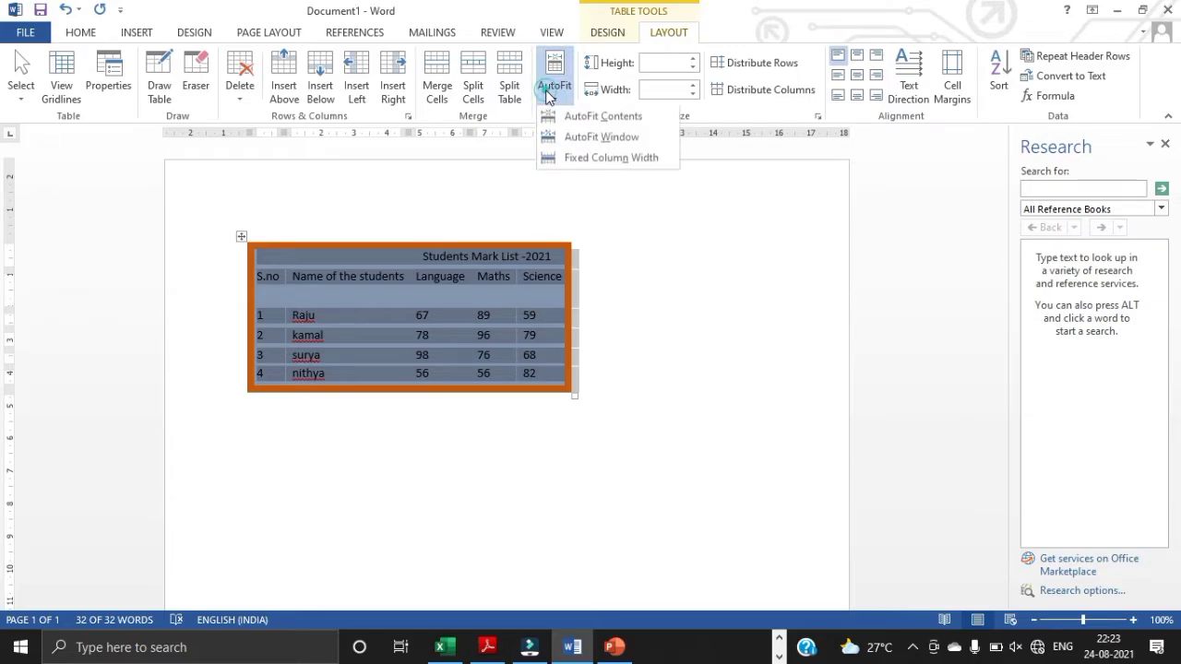
left_click(565, 139)
Insert the picture file "images" from the Downloads folder on the second page
left_click(988, 622)
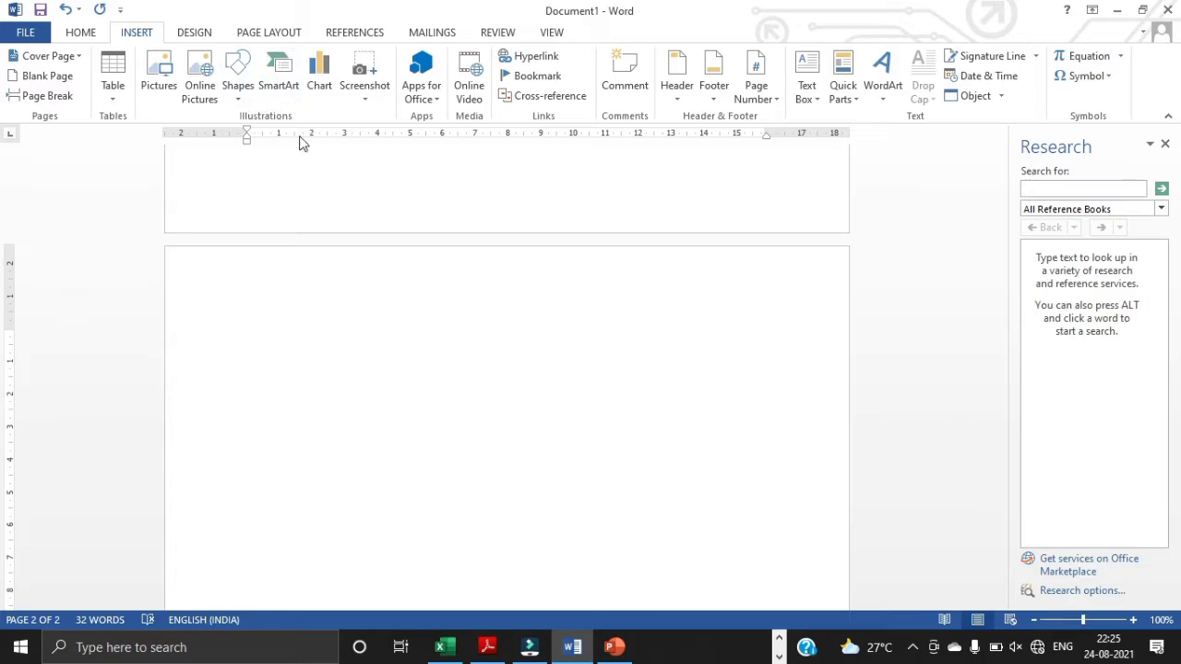
left_click(159, 88)
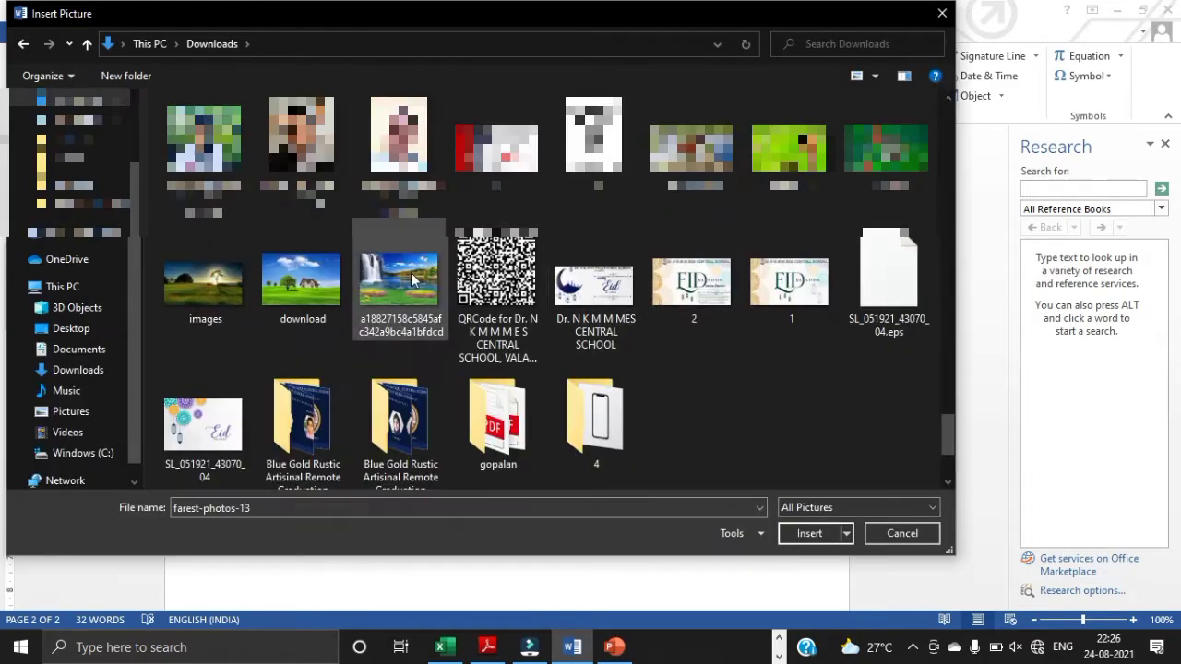
left_click(318, 286)
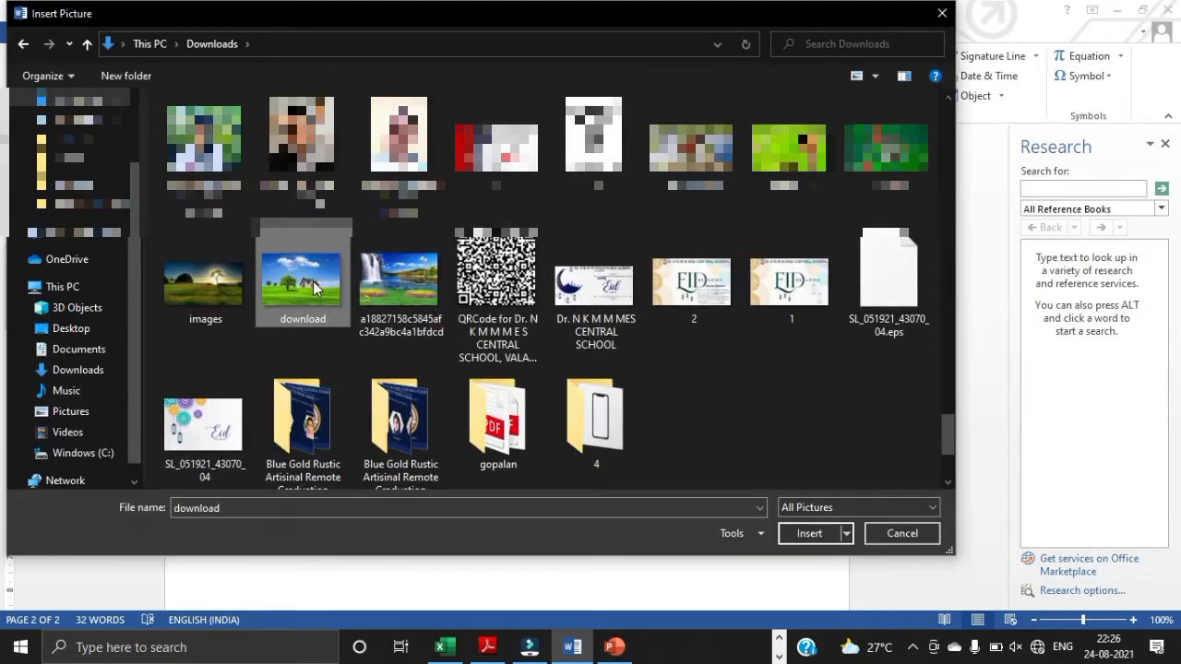
left_click(233, 285)
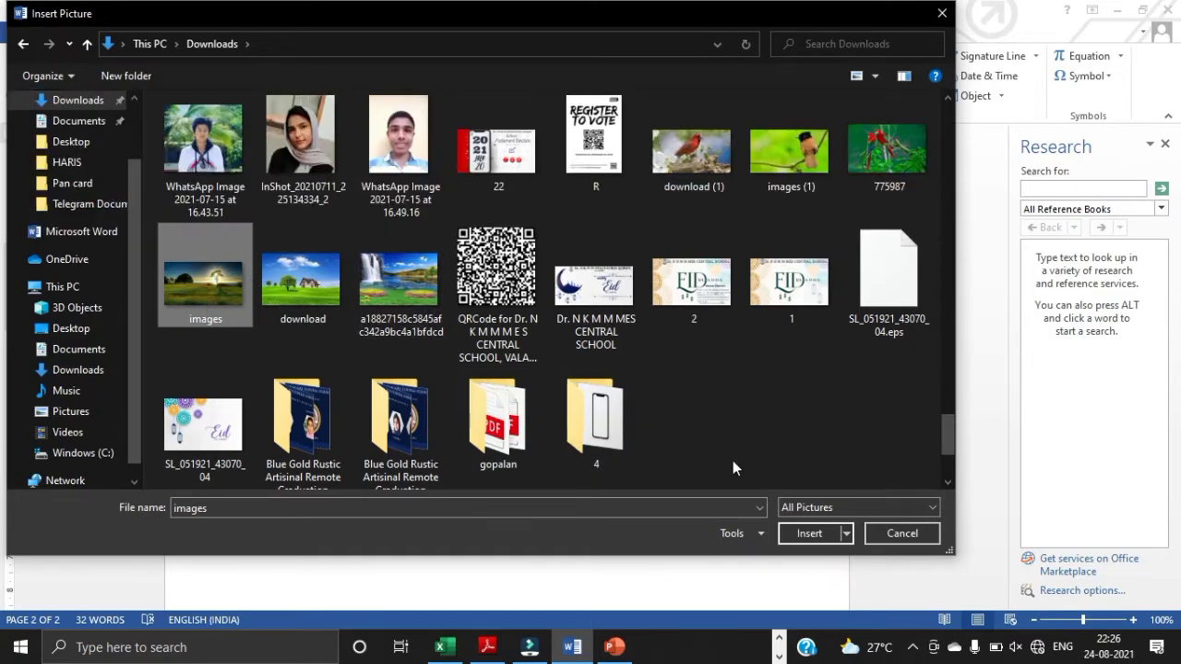
left_click(818, 535)
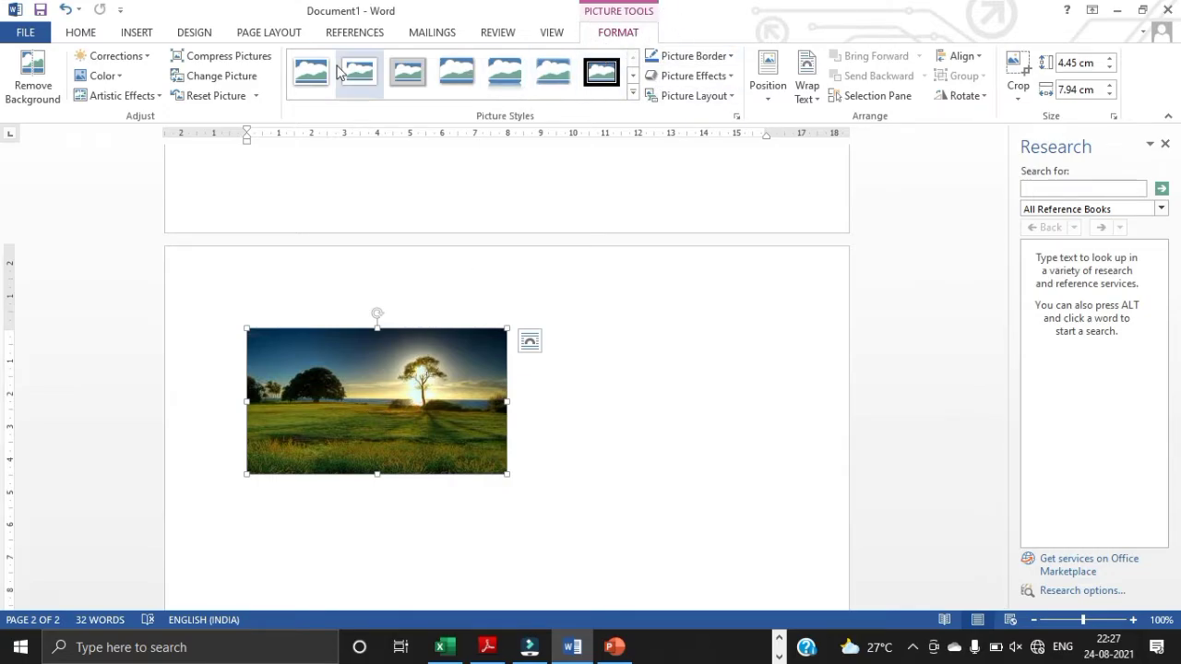
Set the picture's brightness and contrast to the preset one level below normal in both, and sharpen it with the preset just above 0%
left_click(150, 58)
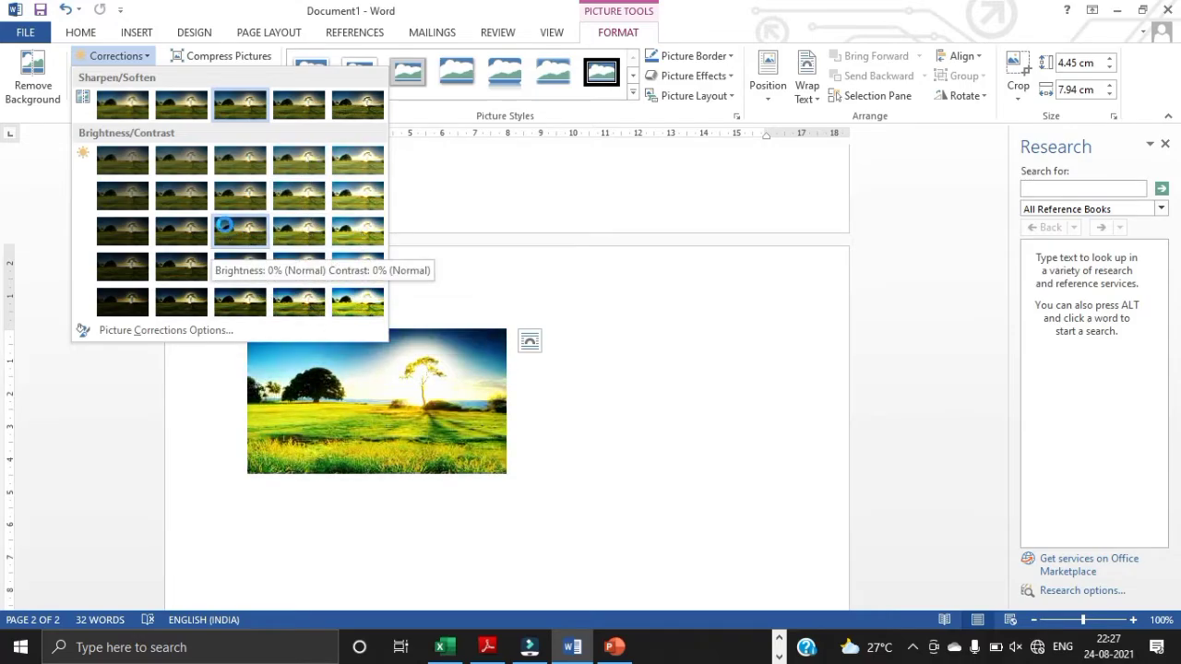
left_click(181, 186)
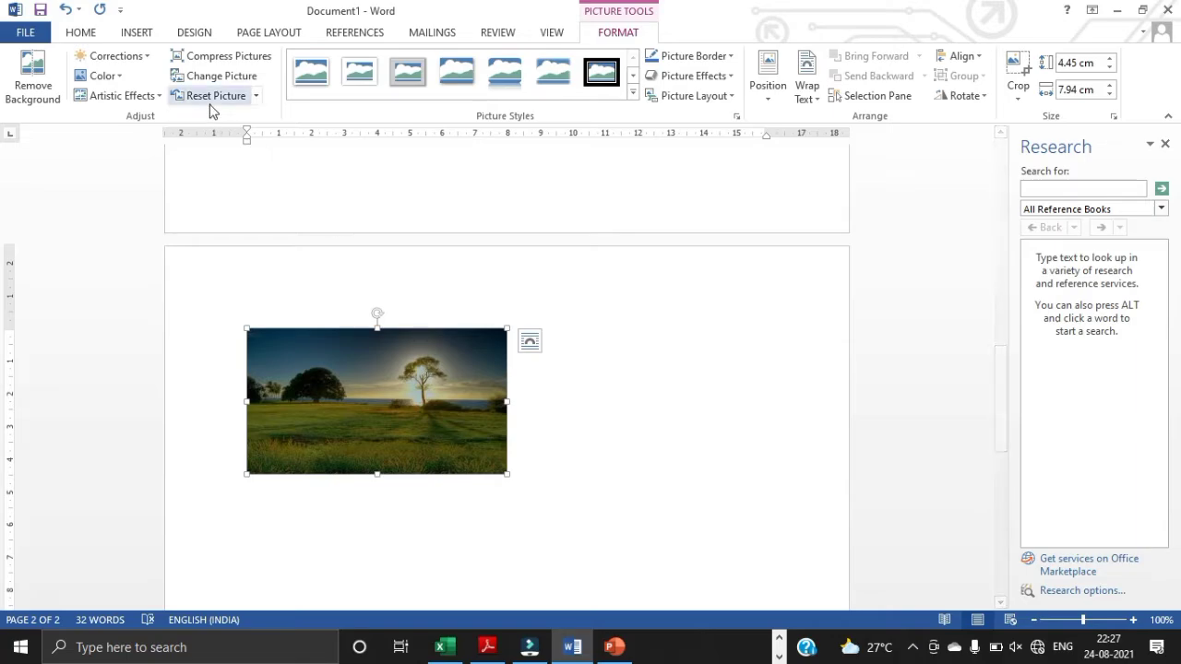
left_click(150, 54)
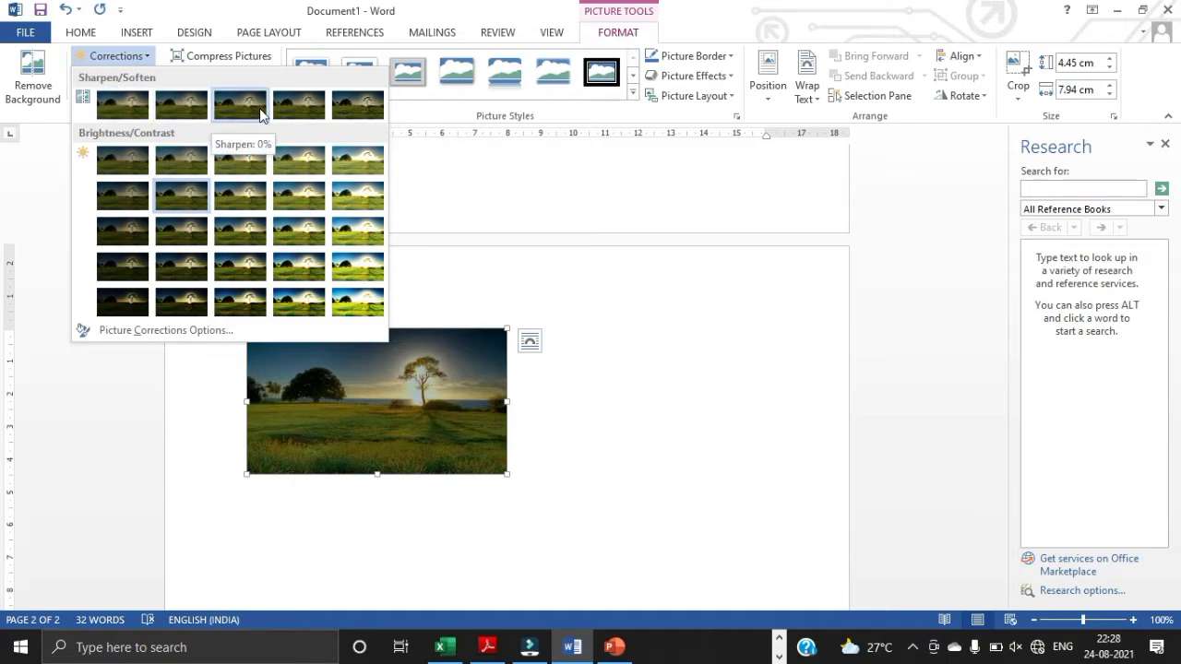
left_click(320, 112)
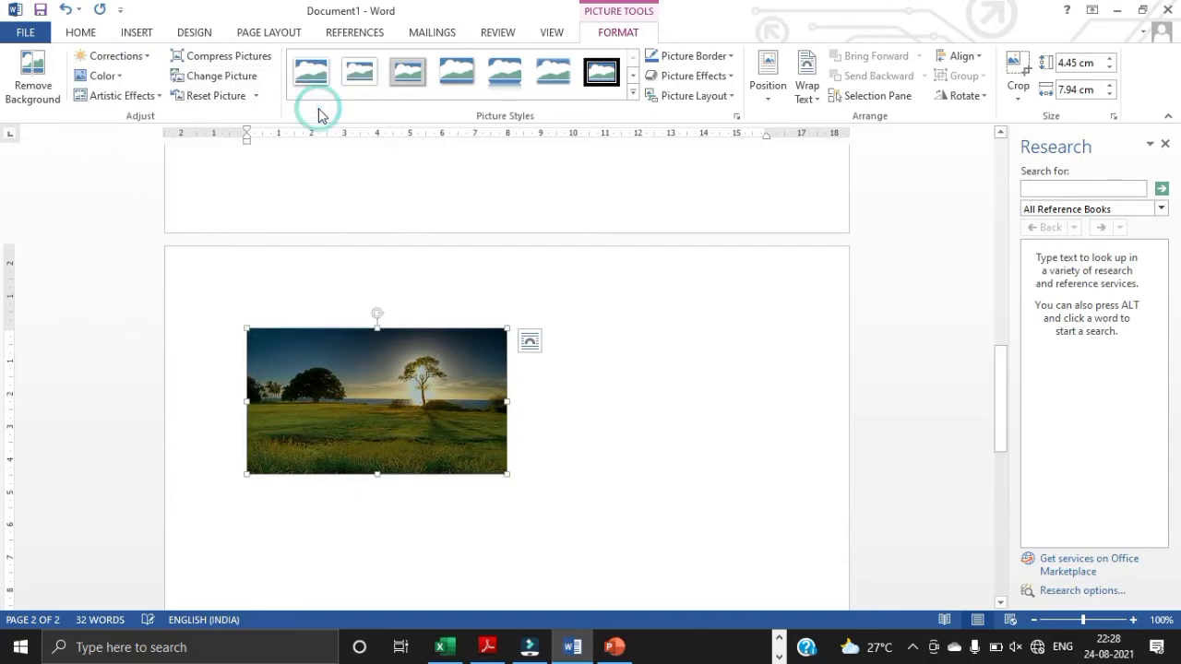
Recolor the landscape picture with the light gold variation
left_click(120, 76)
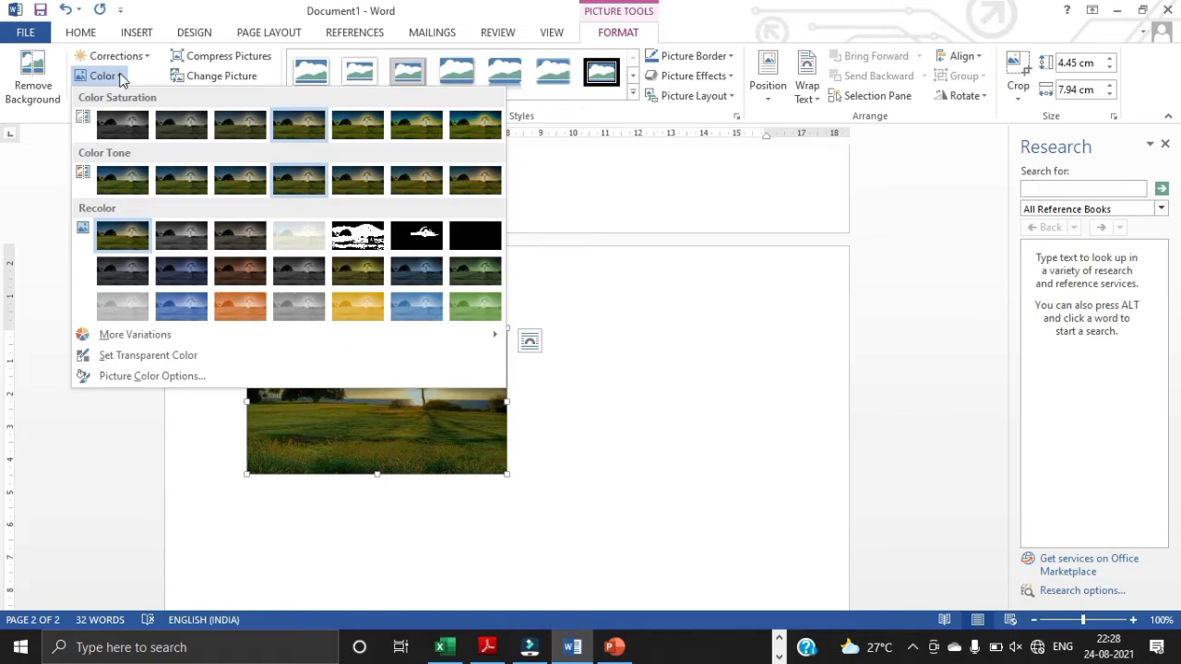
left_click(356, 307)
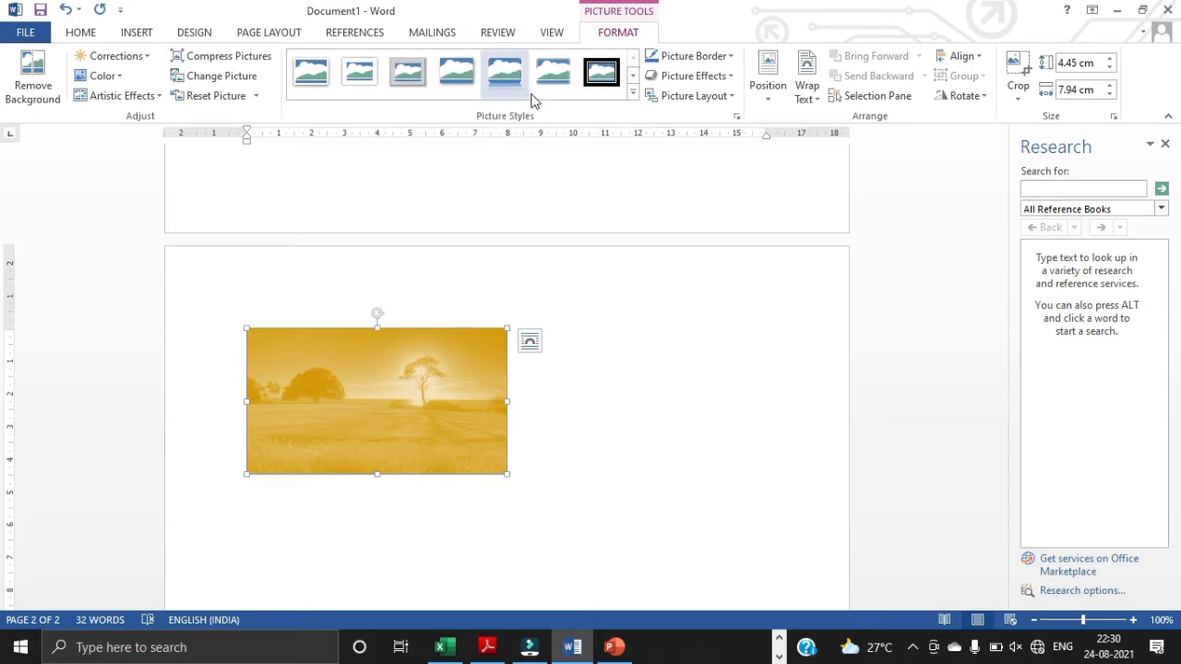
Apply the tilted perspective picture style with rounded, beveled edges, first in the gallery's last row, to the landscape picture
left_click(632, 96)
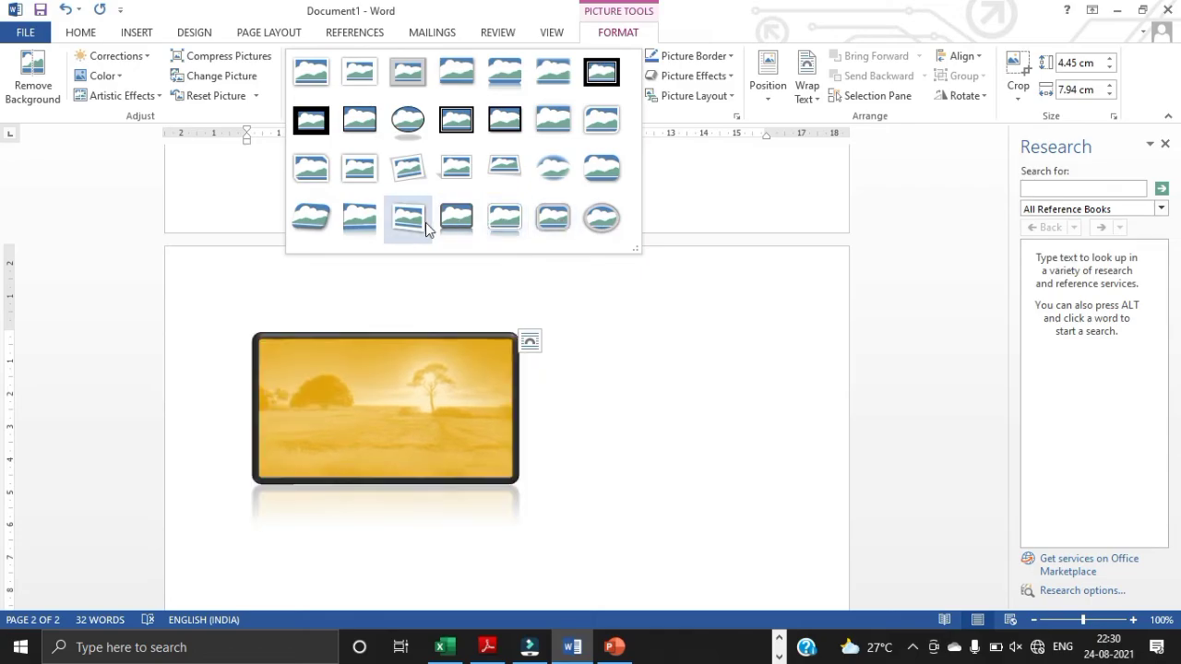
left_click(317, 220)
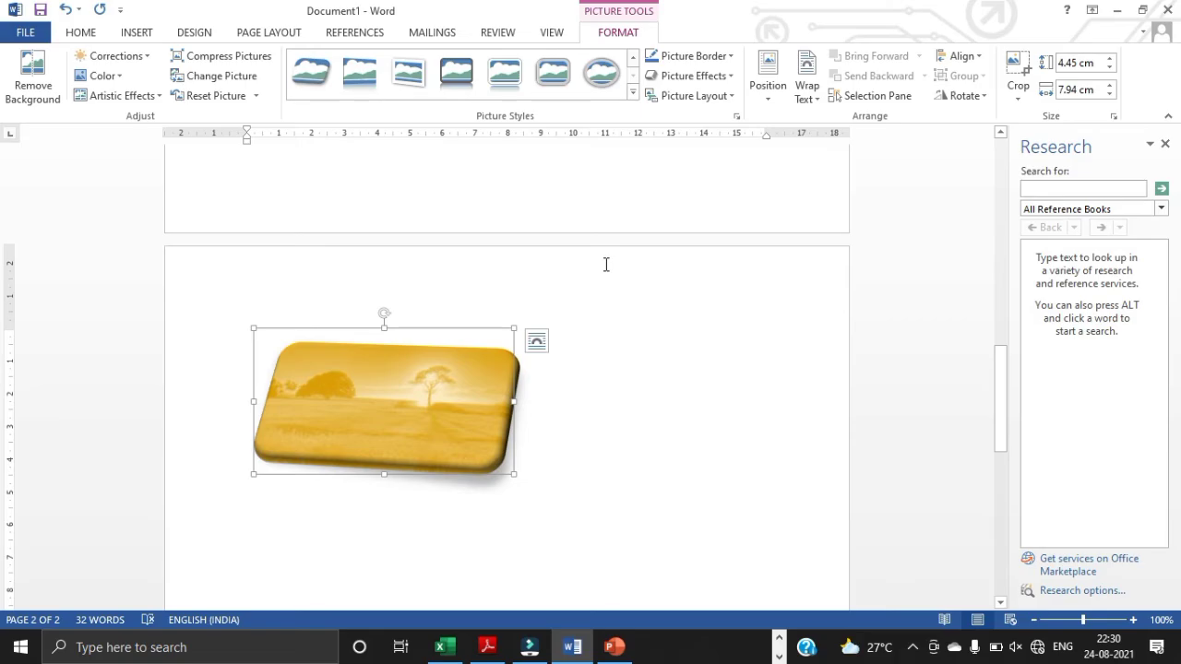
Give the landscape picture a Parallel 3-D rotation effect, using the first preset in that group's third row
left_click(731, 81)
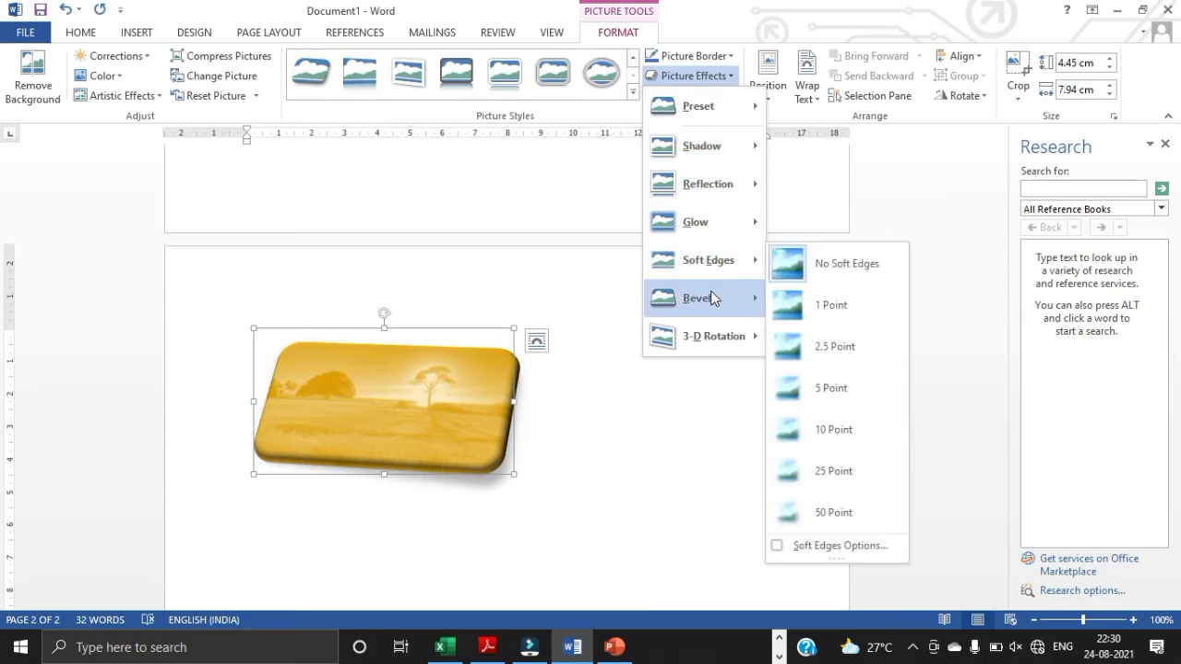
mouse_move(716, 304)
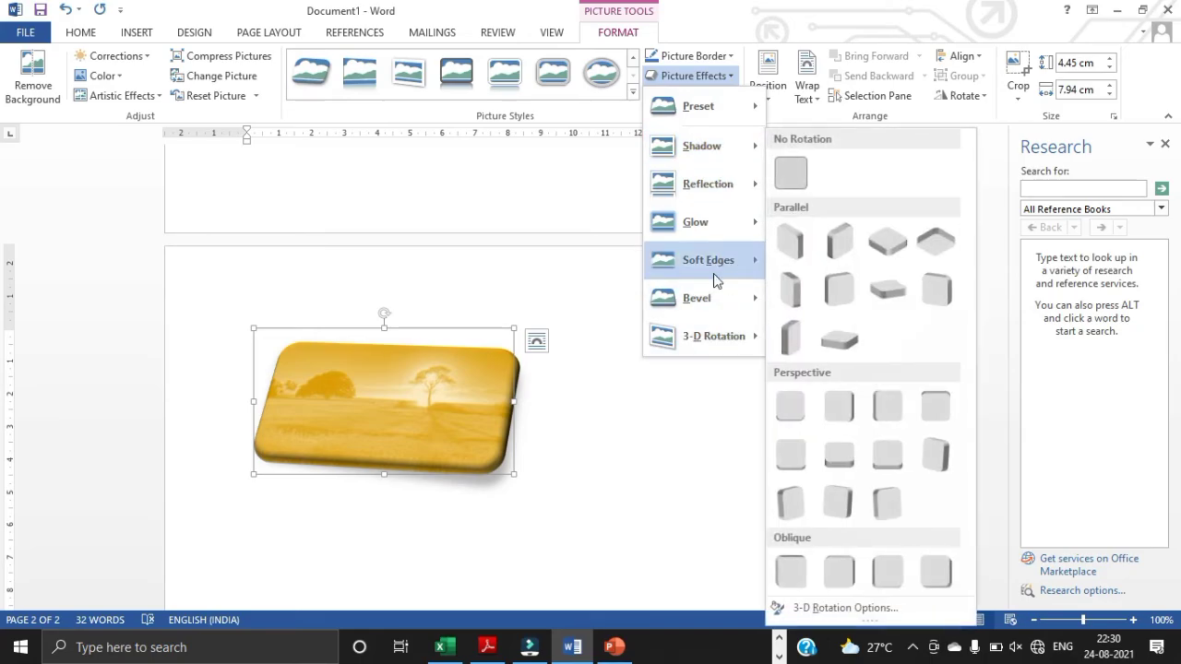
mouse_move(708, 219)
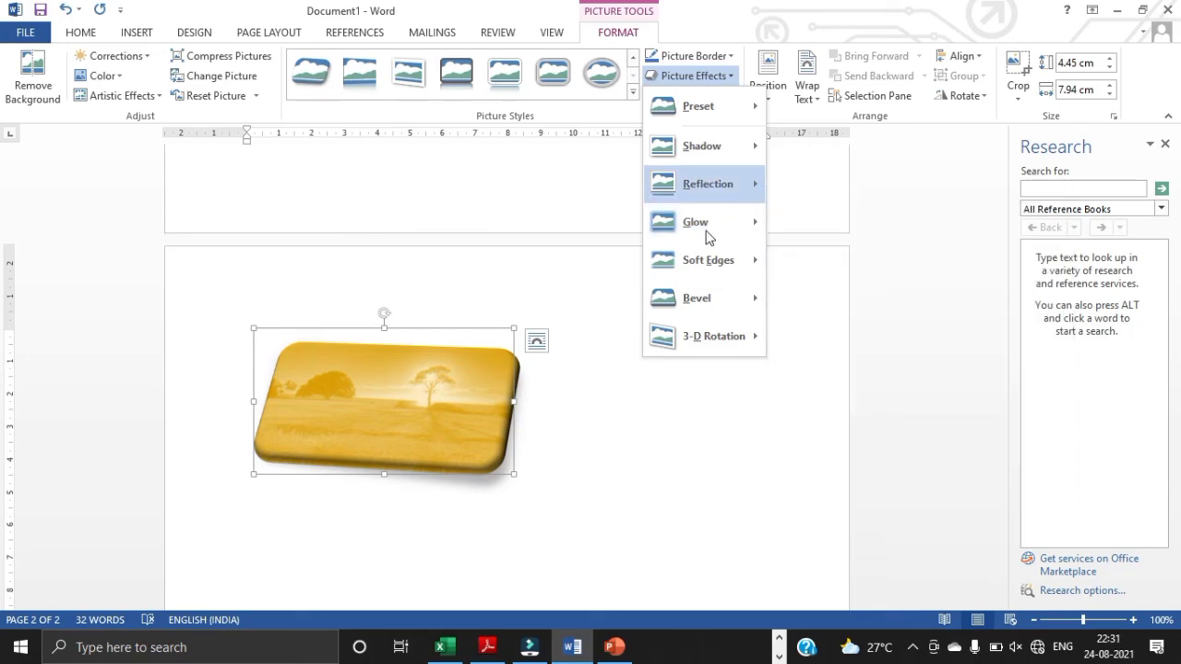
mouse_move(715, 336)
left_click(784, 340)
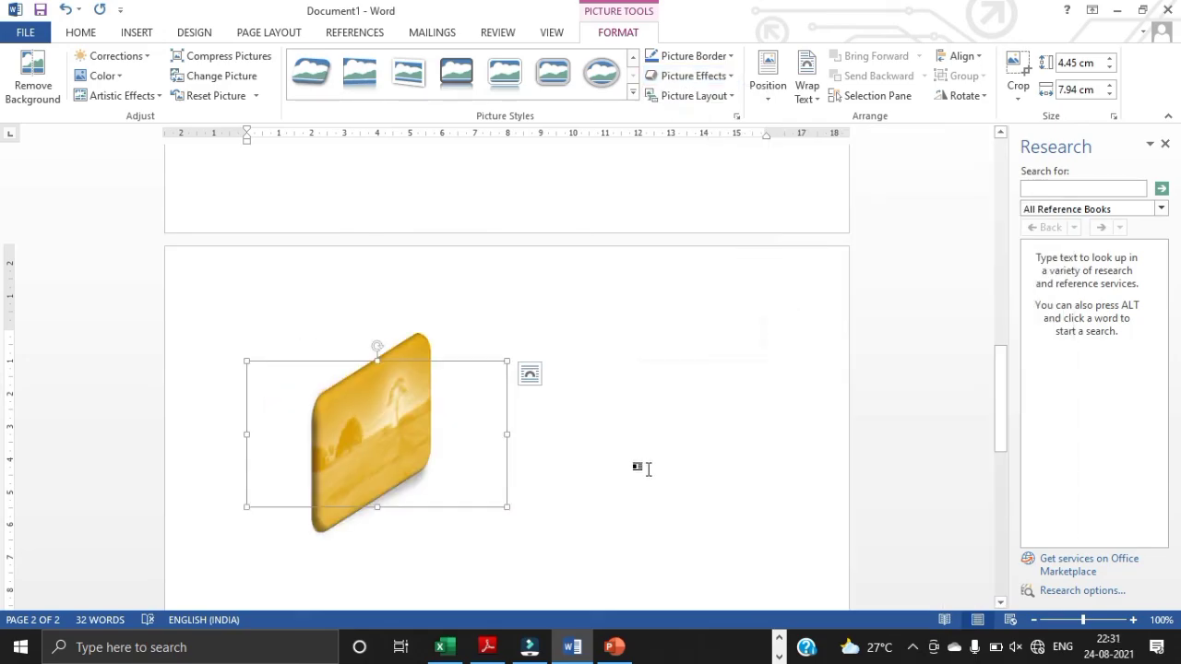